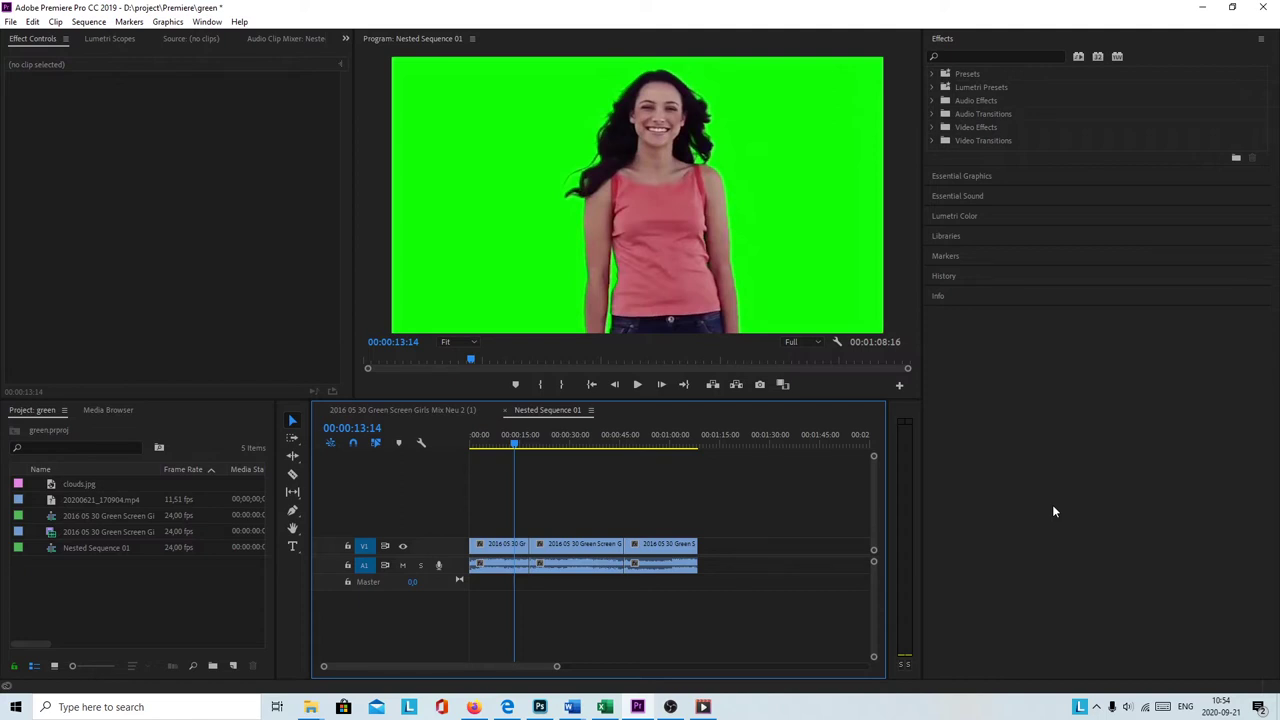
# - Nest all the green-screen clips on the timeline into a single nested sequence, keeping the suggested name
pyautogui.moveTo(528, 445)
pyautogui.mouseDown()
pyautogui.moveTo(494, 446)
pyautogui.moveTo(520, 447)
pyautogui.mouseUp()
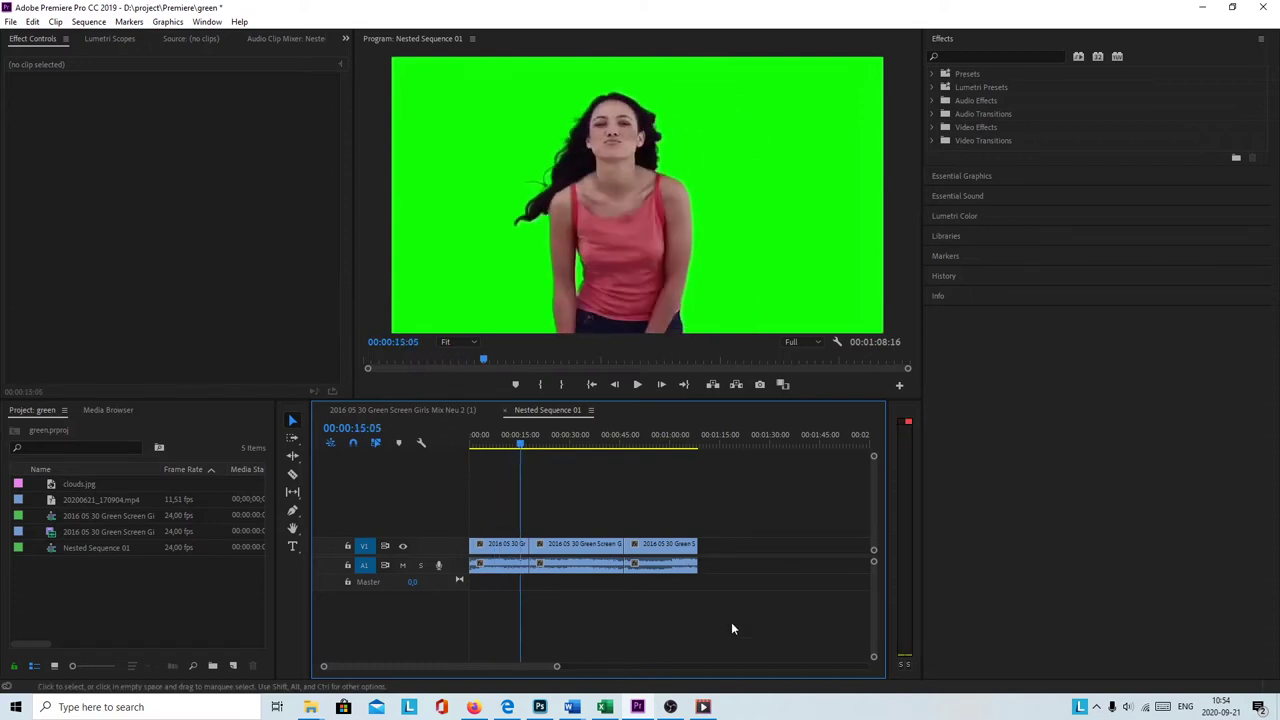
pyautogui.moveTo(748, 607); pyautogui.dragTo(472, 506)
pyautogui.rightClick(551, 563)
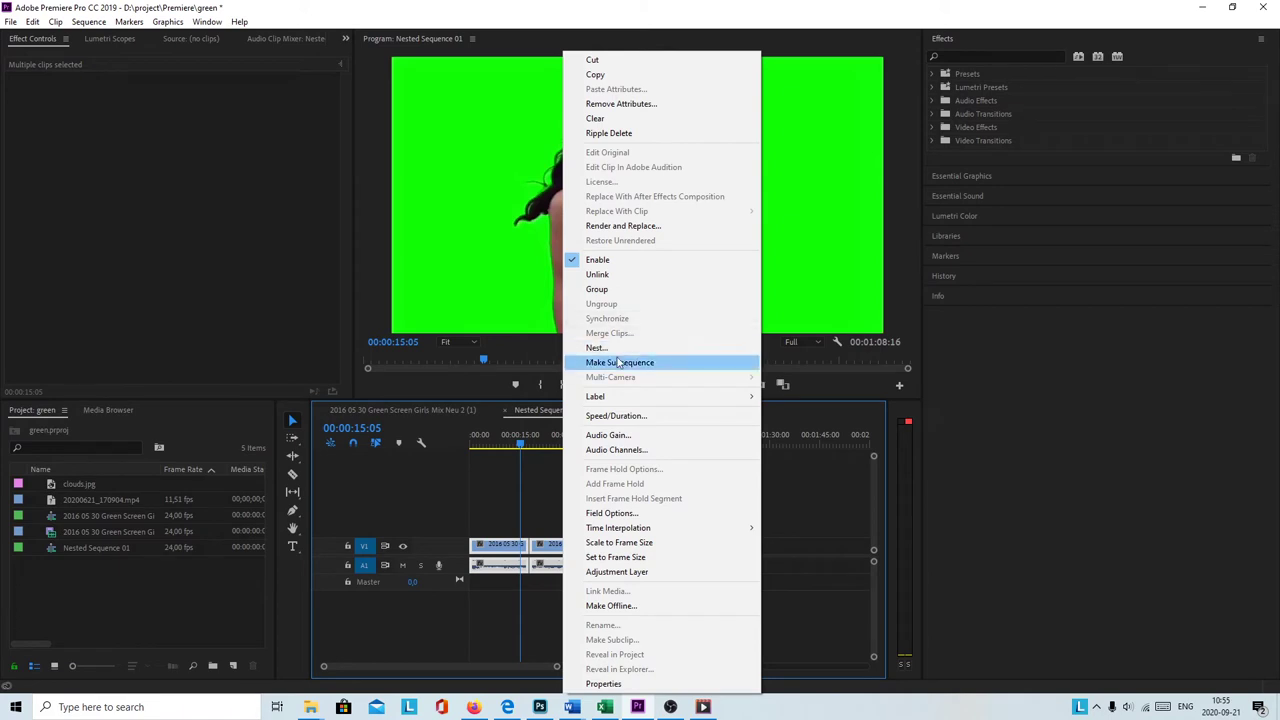
pyautogui.click(615, 348)
pyautogui.click(612, 367)
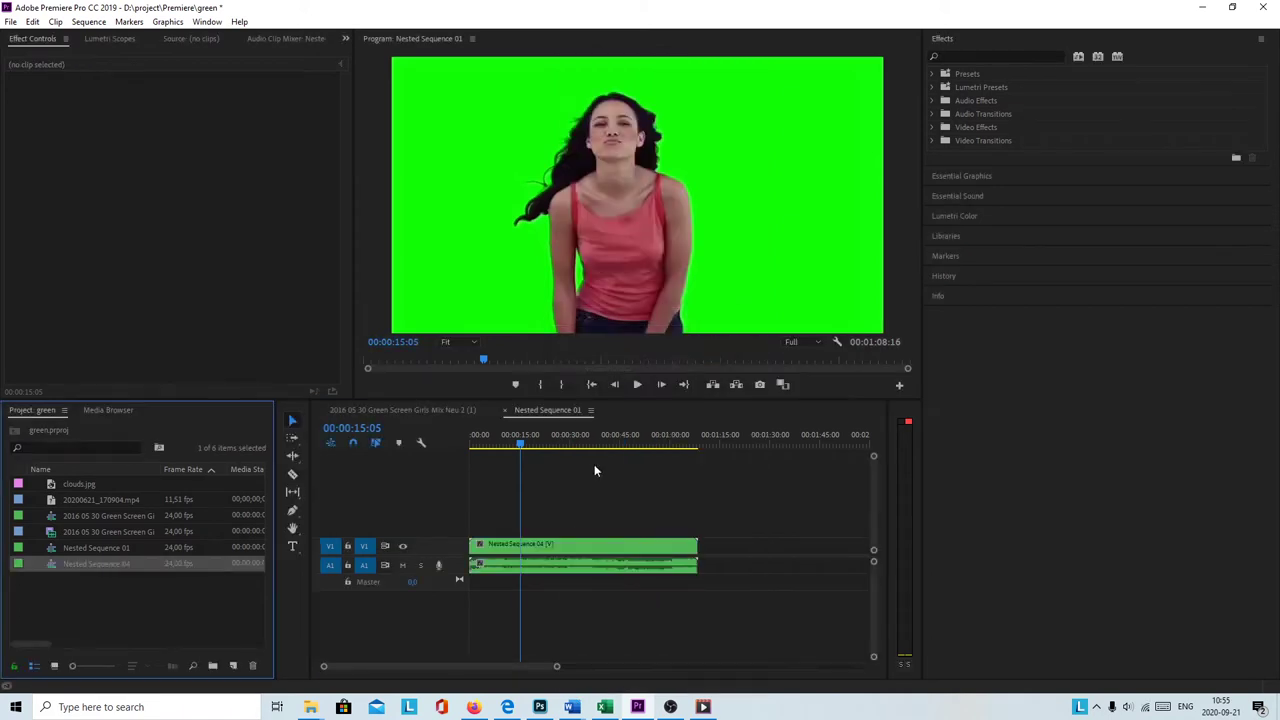
# - Find the Ultra Key effect by searching for "key" and apply it to the nested green-screen clip
pyautogui.moveTo(520, 441)
pyautogui.mouseDown()
pyautogui.moveTo(619, 458)
pyautogui.moveTo(511, 458)
pyautogui.mouseUp()
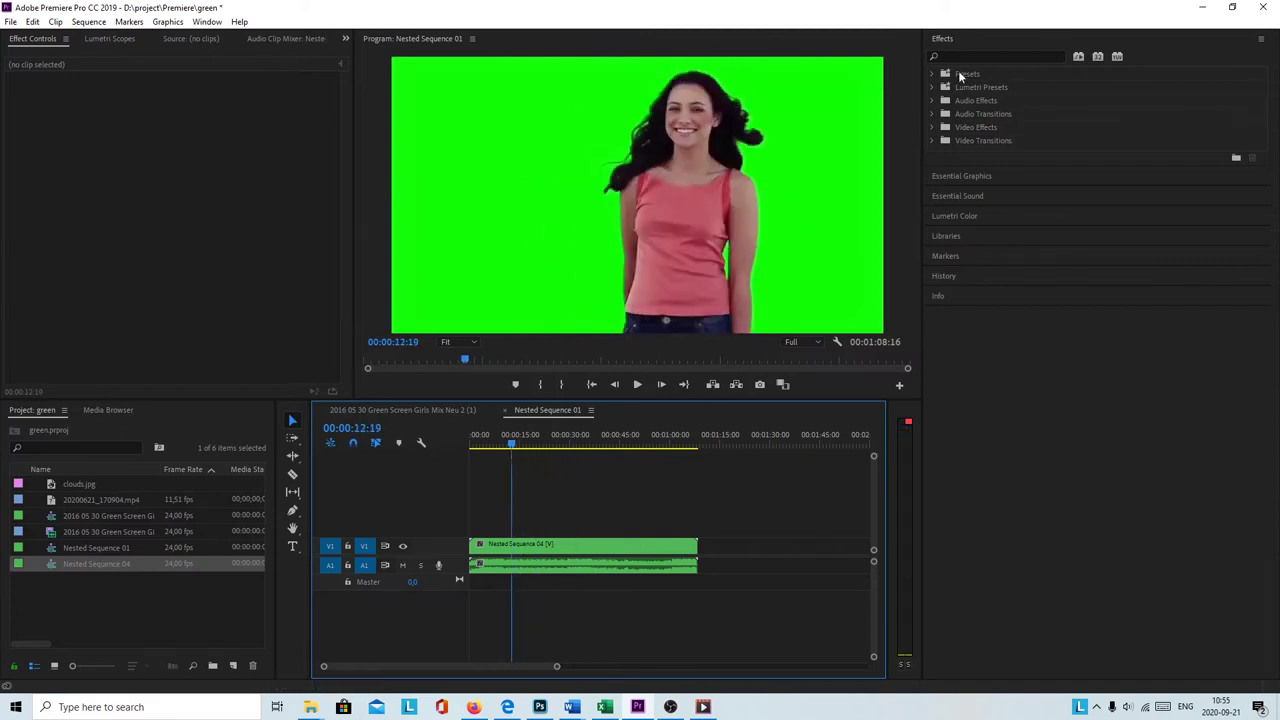
pyautogui.click(990, 55)
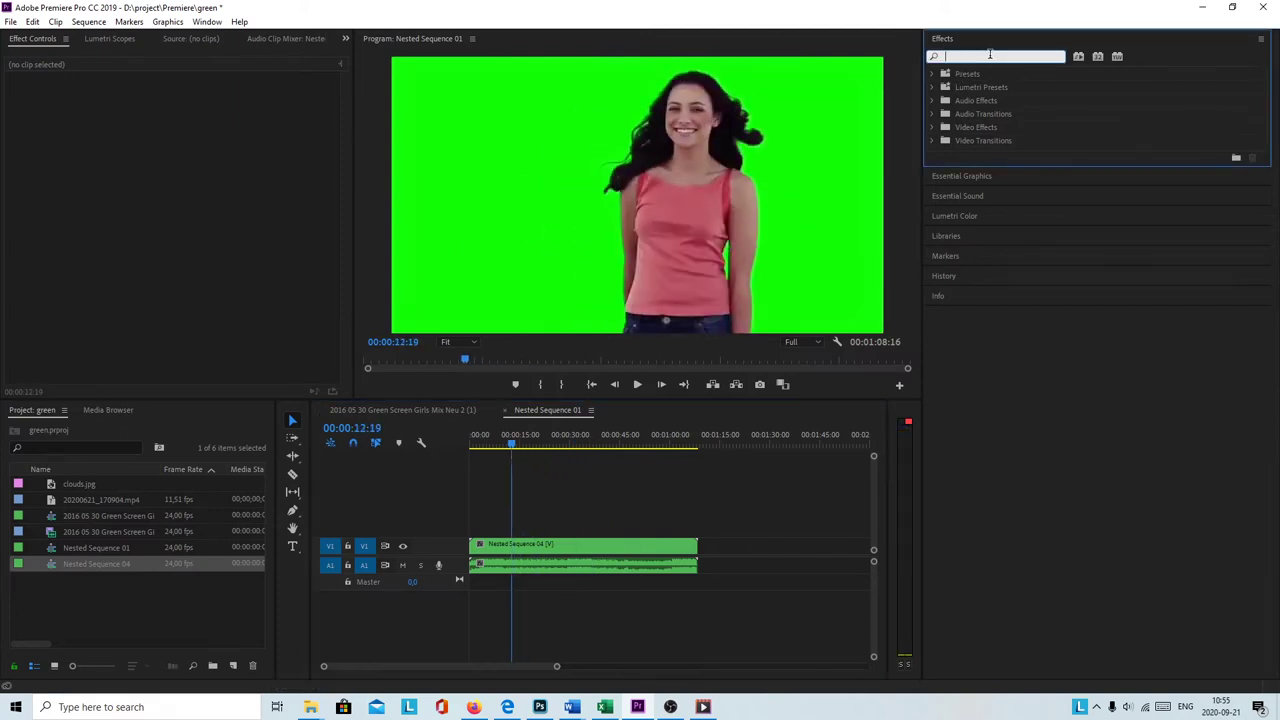
pyautogui.write('key')
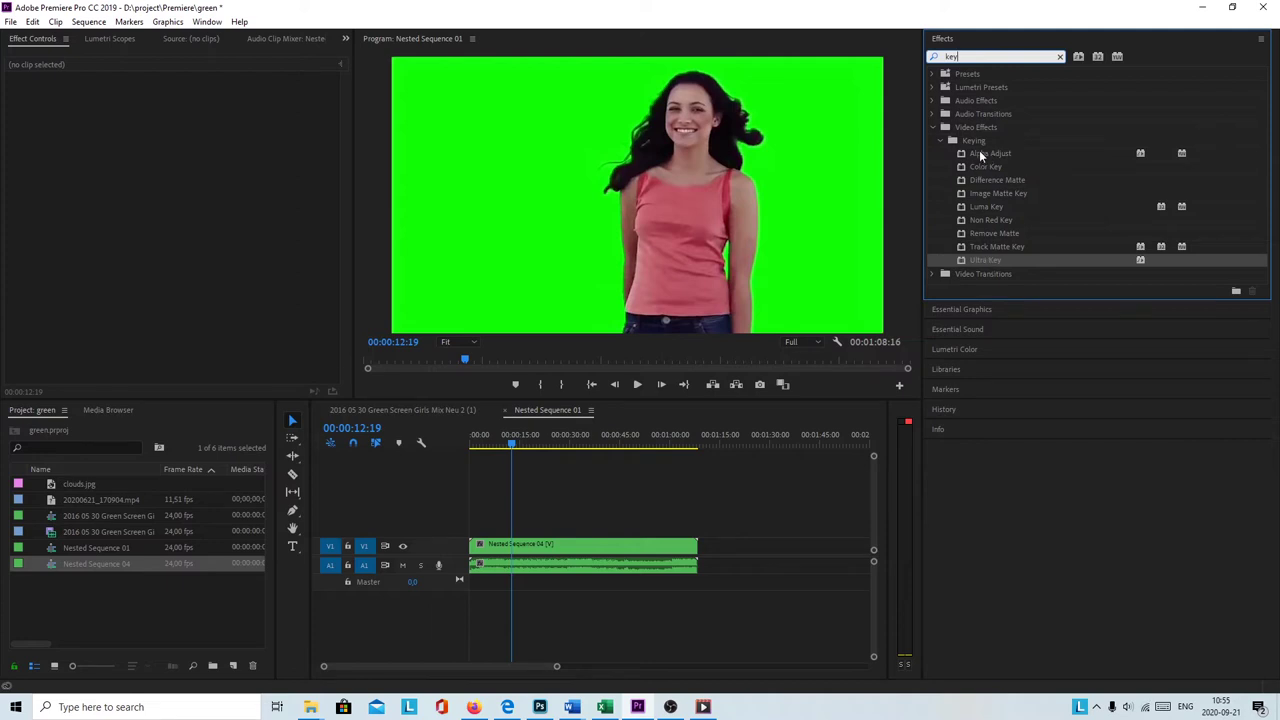
pyautogui.click(963, 260)
pyautogui.moveTo(818, 247); pyautogui.dragTo(640, 547)
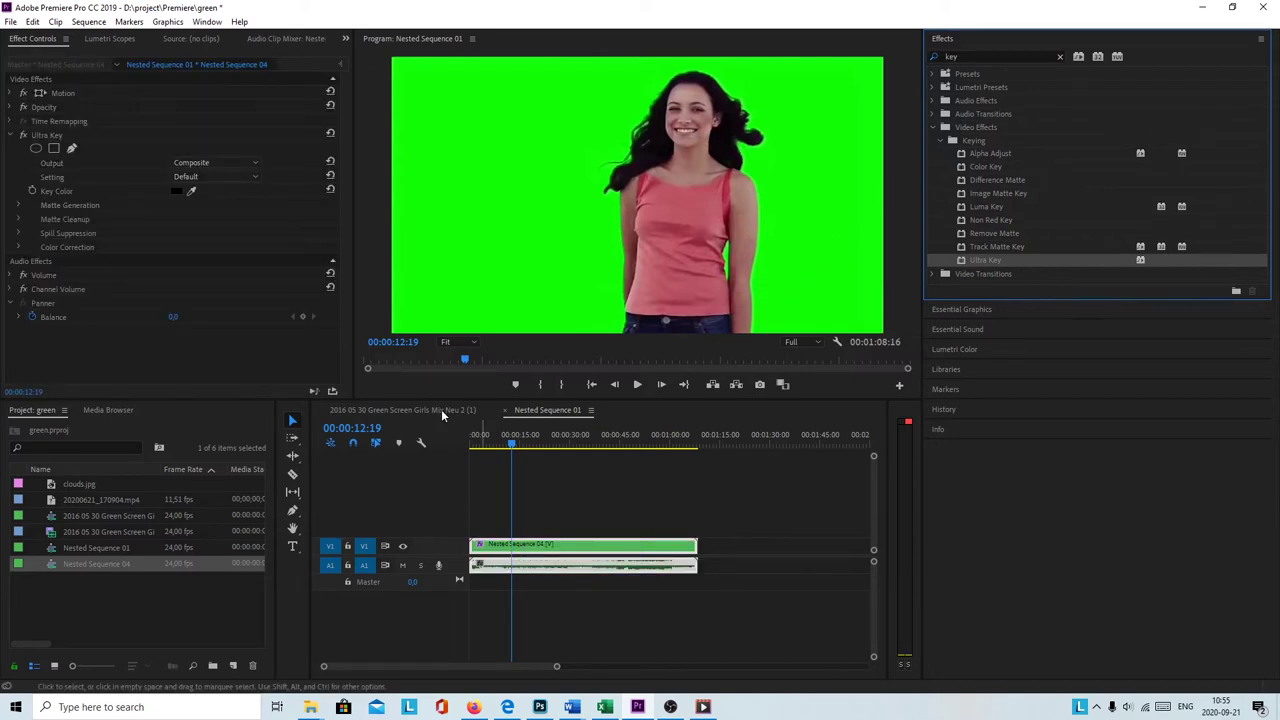
# - Sample the green background in the preview as the Ultra Key colour, using a frame near 00:00:15:05
pyautogui.moveTo(511, 442); pyautogui.dragTo(519, 468)
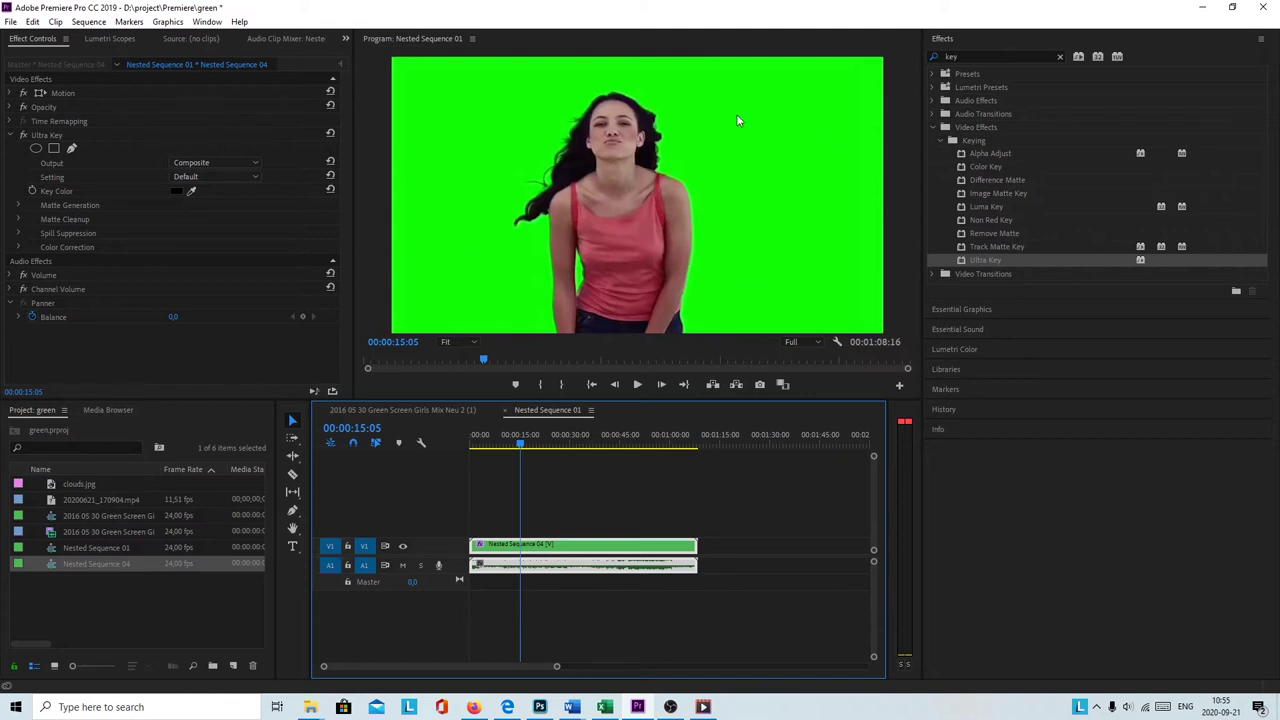
pyautogui.click(193, 190)
pyautogui.click(464, 141)
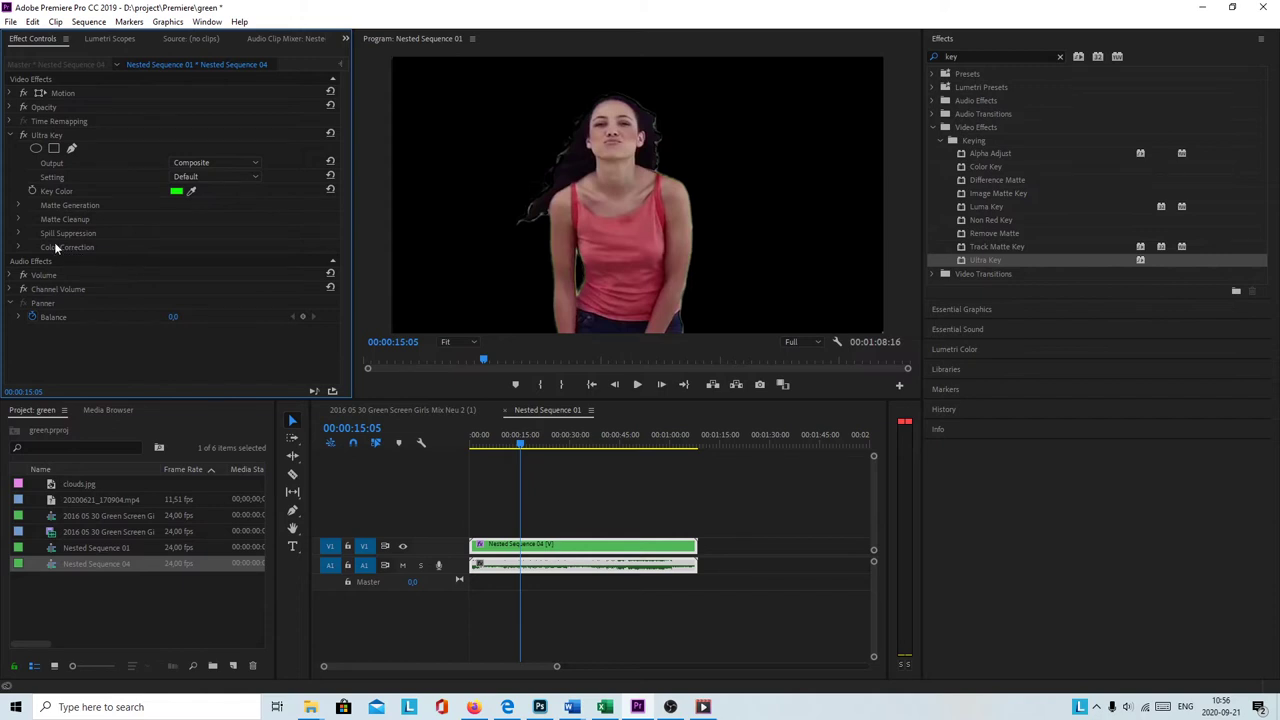
# - Set Ultra Key's Matte Cleanup to Choke 51, Soften 28, Contrast 14, Mid Point 53, and its Spill Suppression to Desaturate 61, Spill 76
pyautogui.click(18, 219)
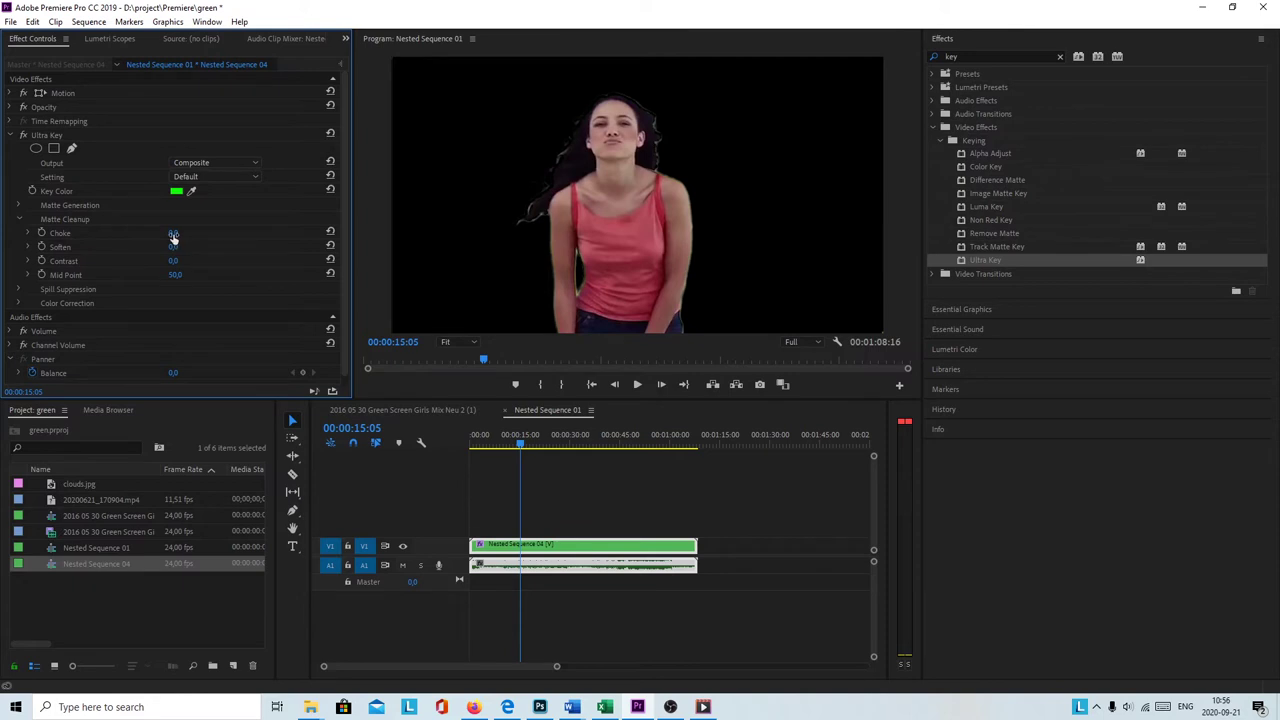
pyautogui.moveTo(174, 232); pyautogui.dragTo(177, 260)
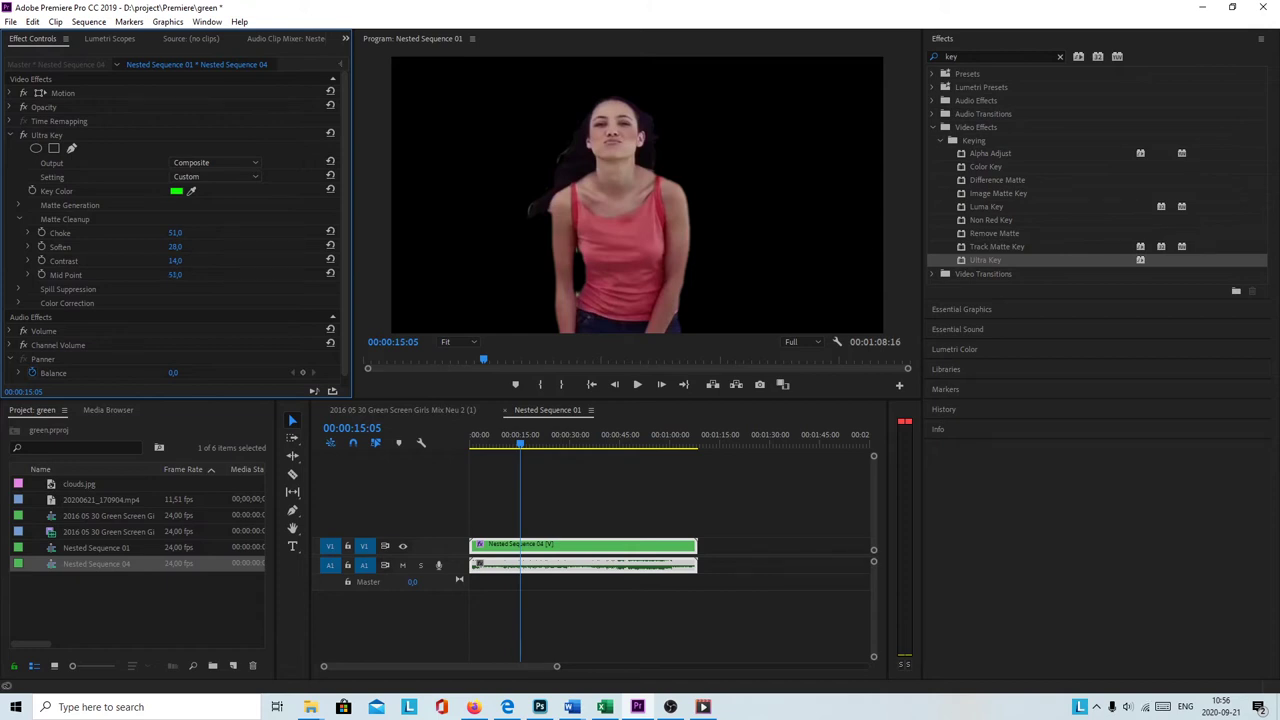
pyautogui.click(20, 289)
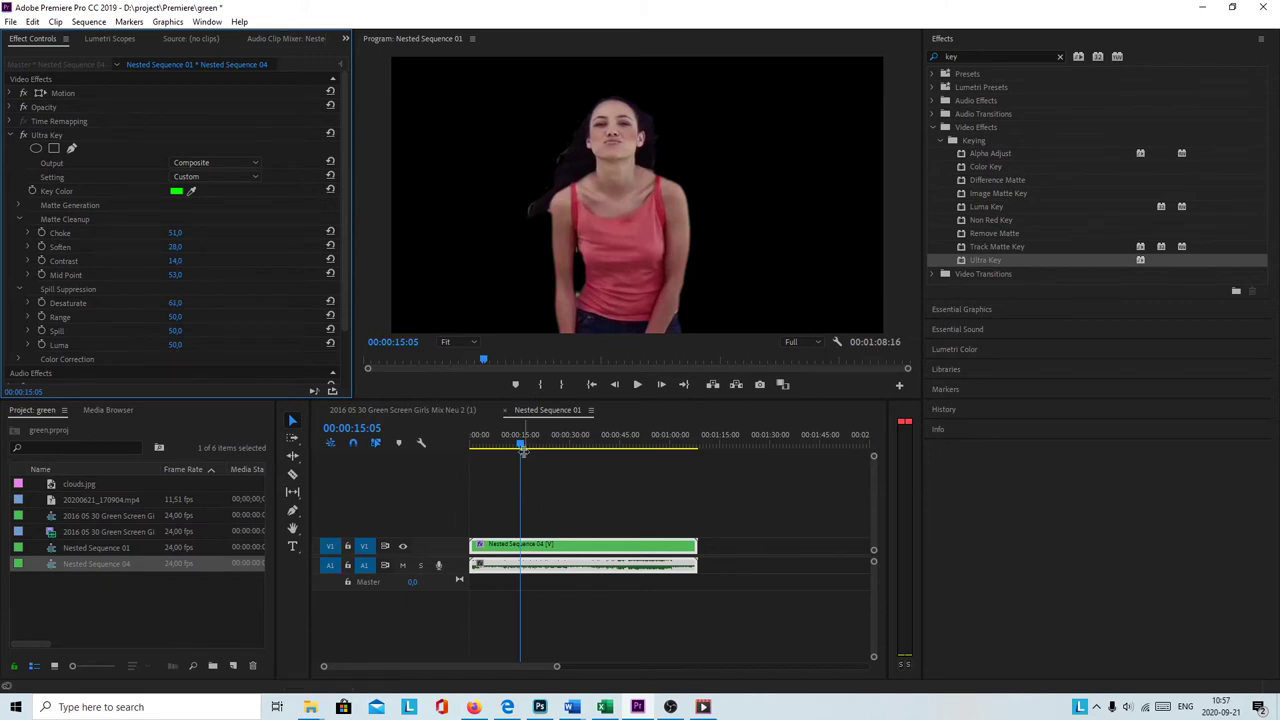
pyautogui.moveTo(523, 452); pyautogui.dragTo(569, 447)
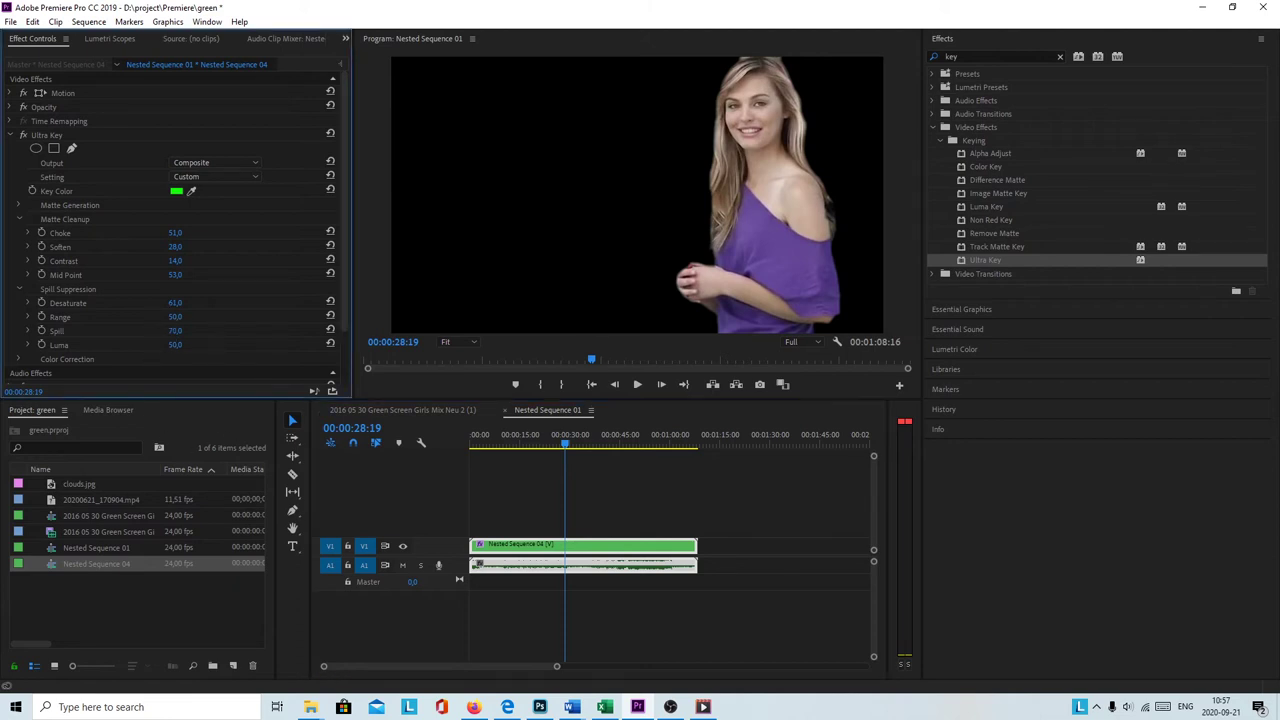
pyautogui.moveTo(549, 450); pyautogui.dragTo(521, 443)
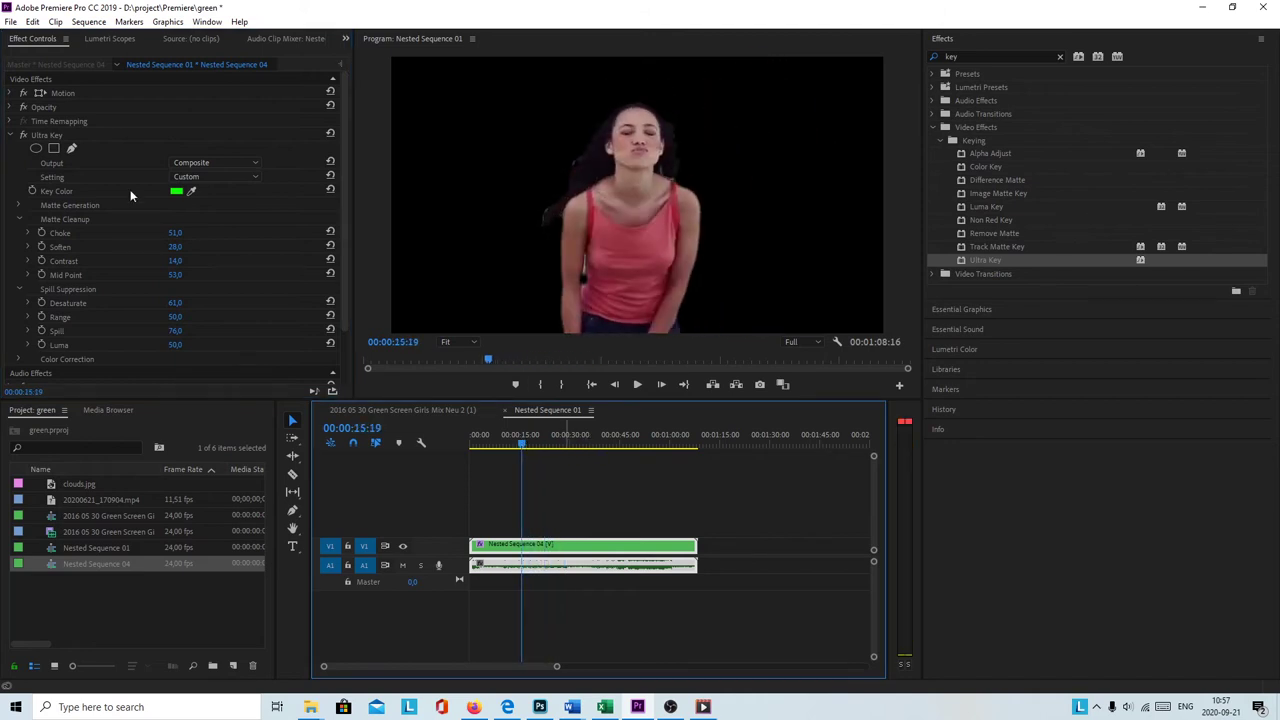
# - Inspect the key with the output set to Alpha Channel, return it to Composite and check other frames of the clip
pyautogui.click(249, 163)
pyautogui.click(225, 190)
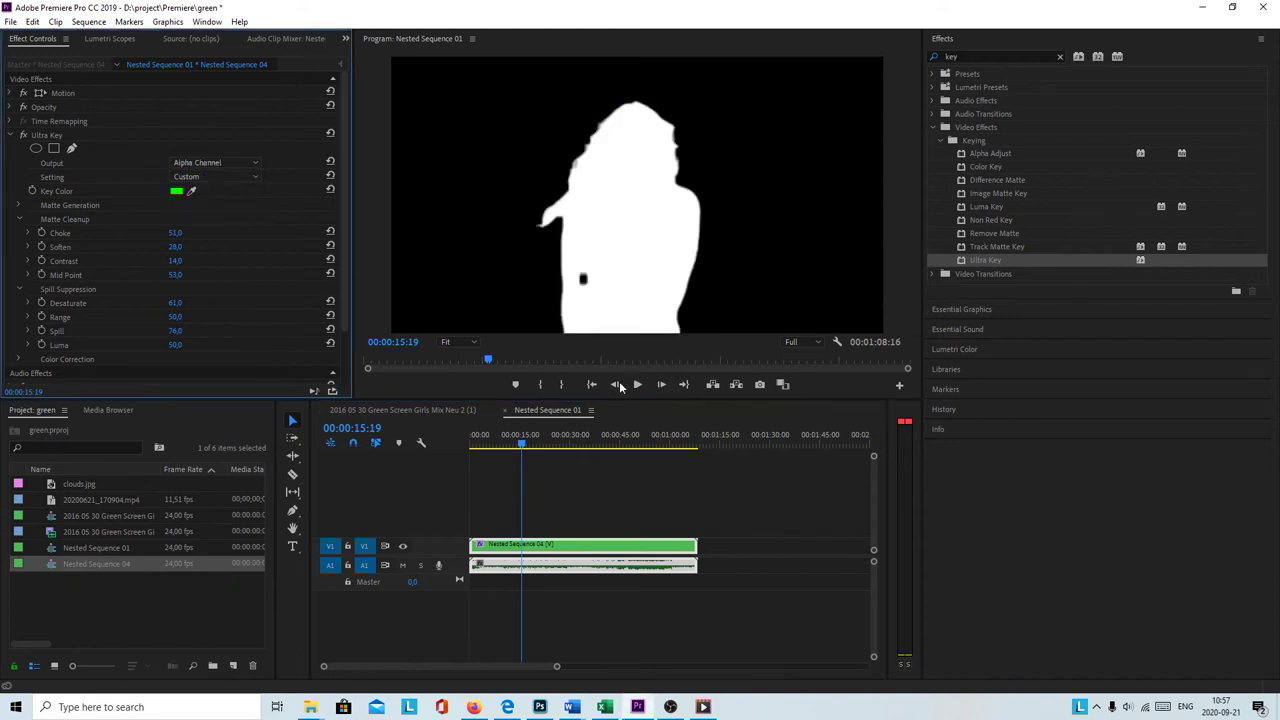
pyautogui.moveTo(528, 443)
pyautogui.mouseDown()
pyautogui.moveTo(500, 445)
pyautogui.moveTo(515, 445)
pyautogui.mouseUp()
pyautogui.click(253, 164)
pyautogui.click(224, 176)
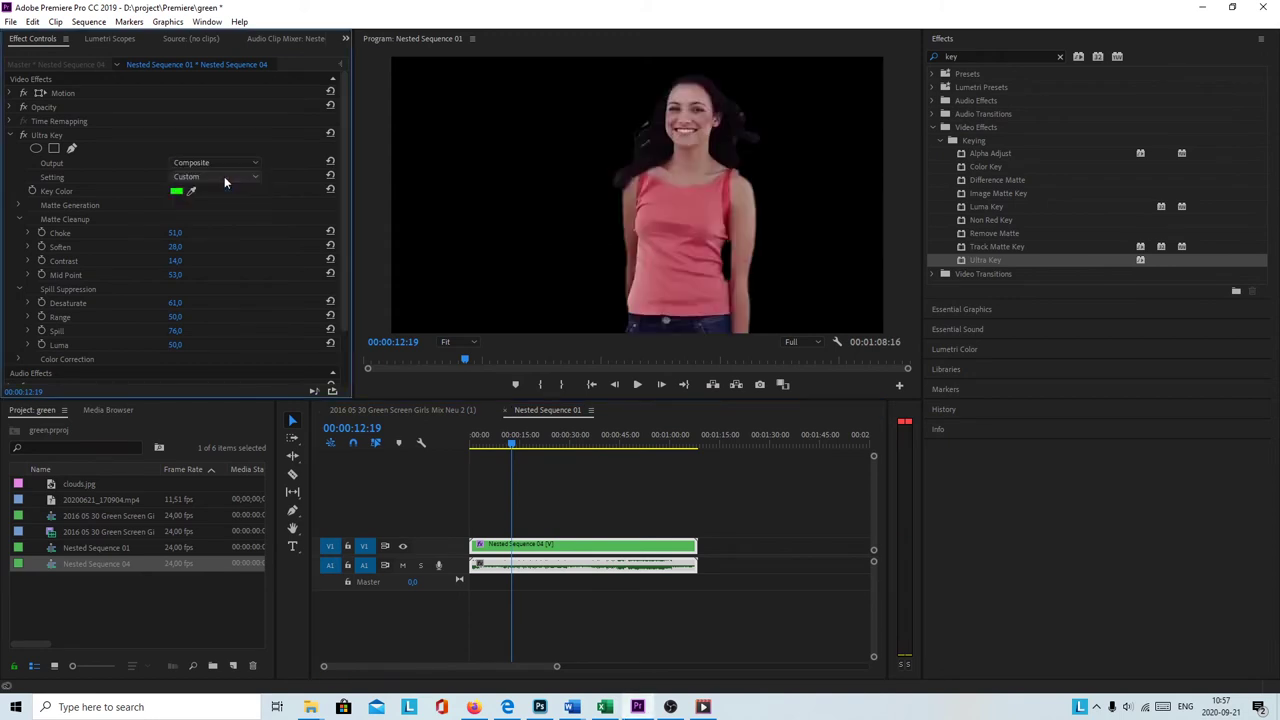
pyautogui.moveTo(525, 447); pyautogui.dragTo(511, 446)
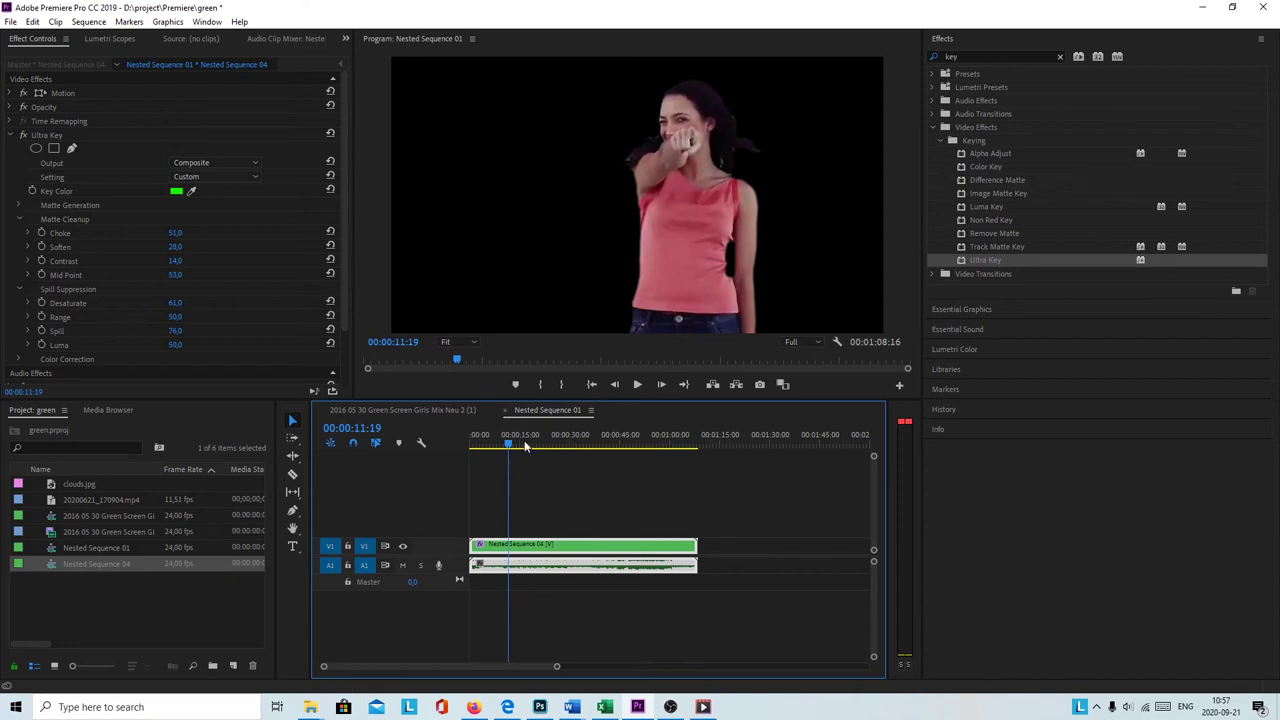
pyautogui.moveTo(509, 445)
pyautogui.mouseDown()
pyautogui.moveTo(543, 445)
pyautogui.moveTo(501, 445)
pyautogui.mouseUp()
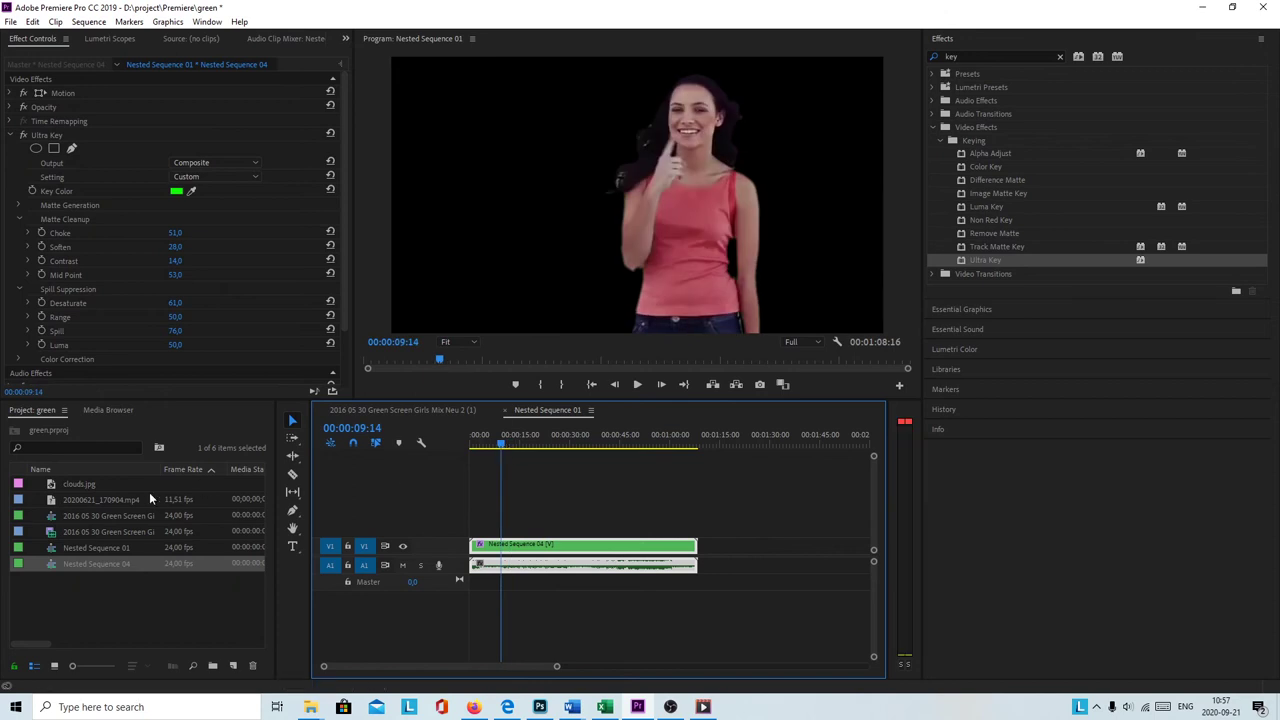
# - Place clouds.jpg on track V2 above the nested clip, covering the clip's full length
pyautogui.click(86, 500)
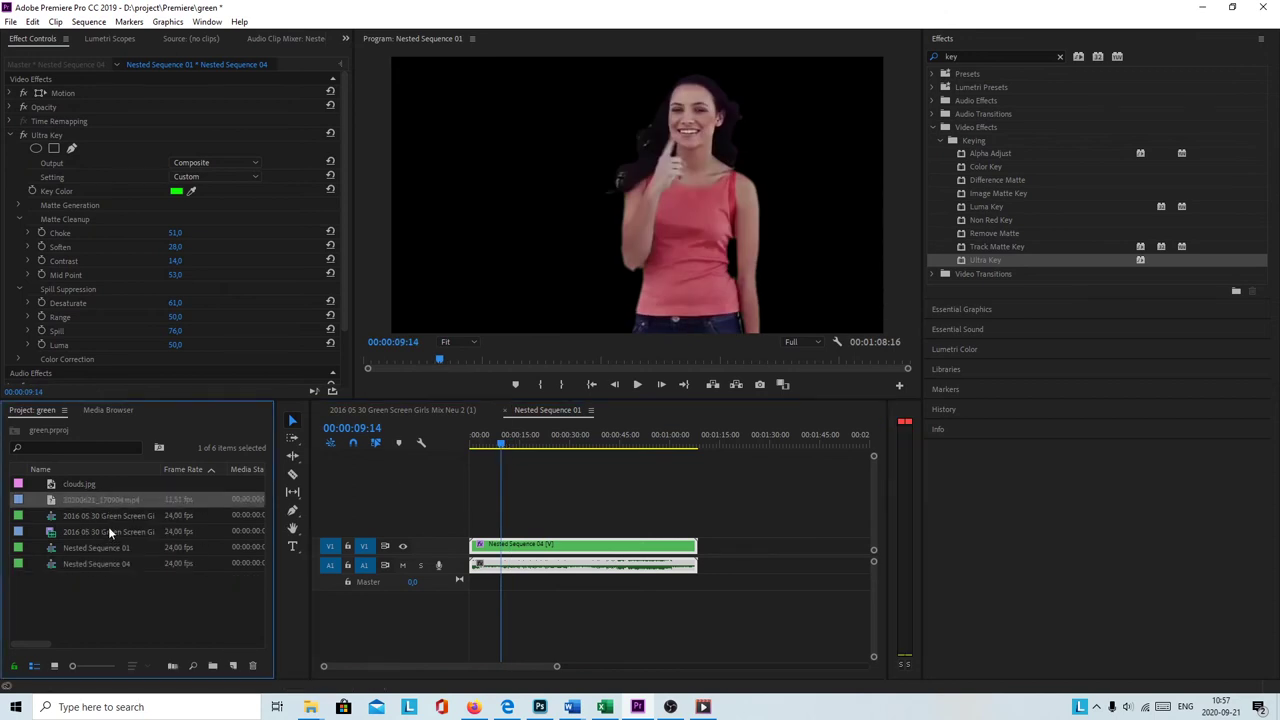
pyautogui.click(86, 488)
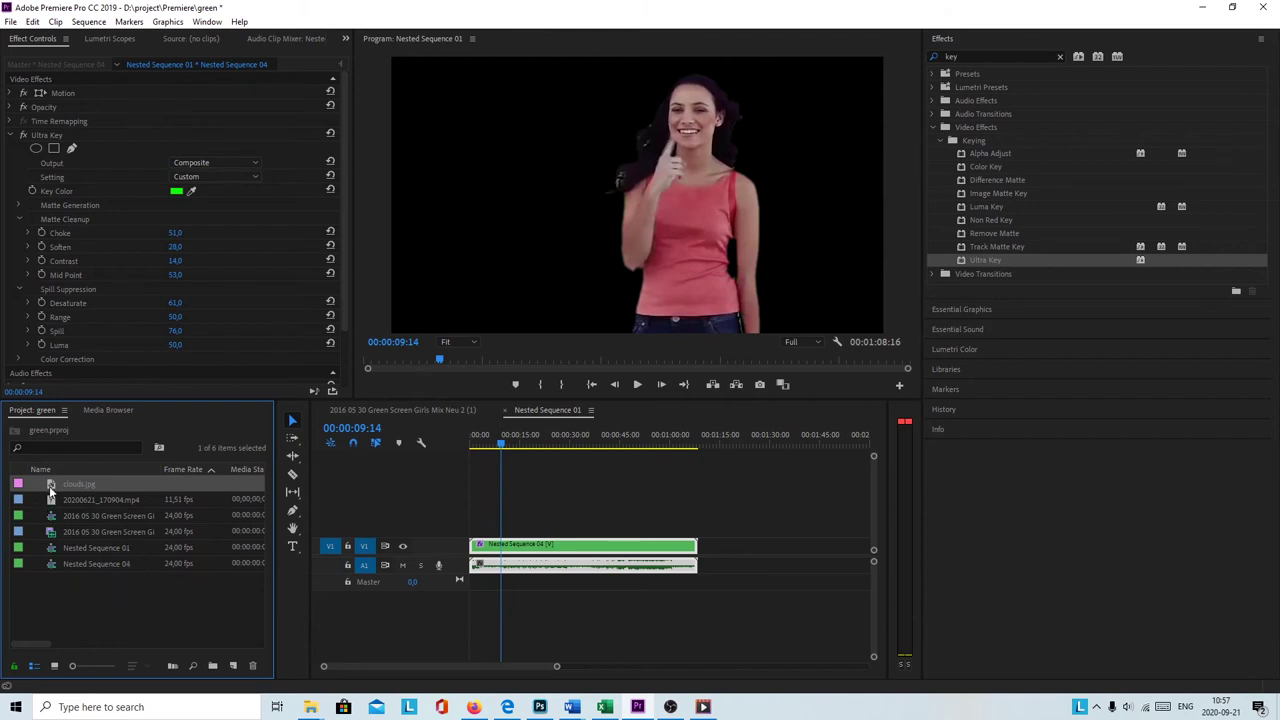
pyautogui.moveTo(50, 488); pyautogui.dragTo(697, 535)
pyautogui.moveTo(502, 446)
pyautogui.mouseDown()
pyautogui.moveTo(477, 446)
pyautogui.moveTo(527, 446)
pyautogui.moveTo(487, 446)
pyautogui.mouseUp()
pyautogui.moveTo(510, 449)
pyautogui.mouseDown()
pyautogui.moveTo(525, 446)
pyautogui.moveTo(480, 446)
pyautogui.moveTo(512, 458)
pyautogui.moveTo(520, 446)
pyautogui.mouseUp()
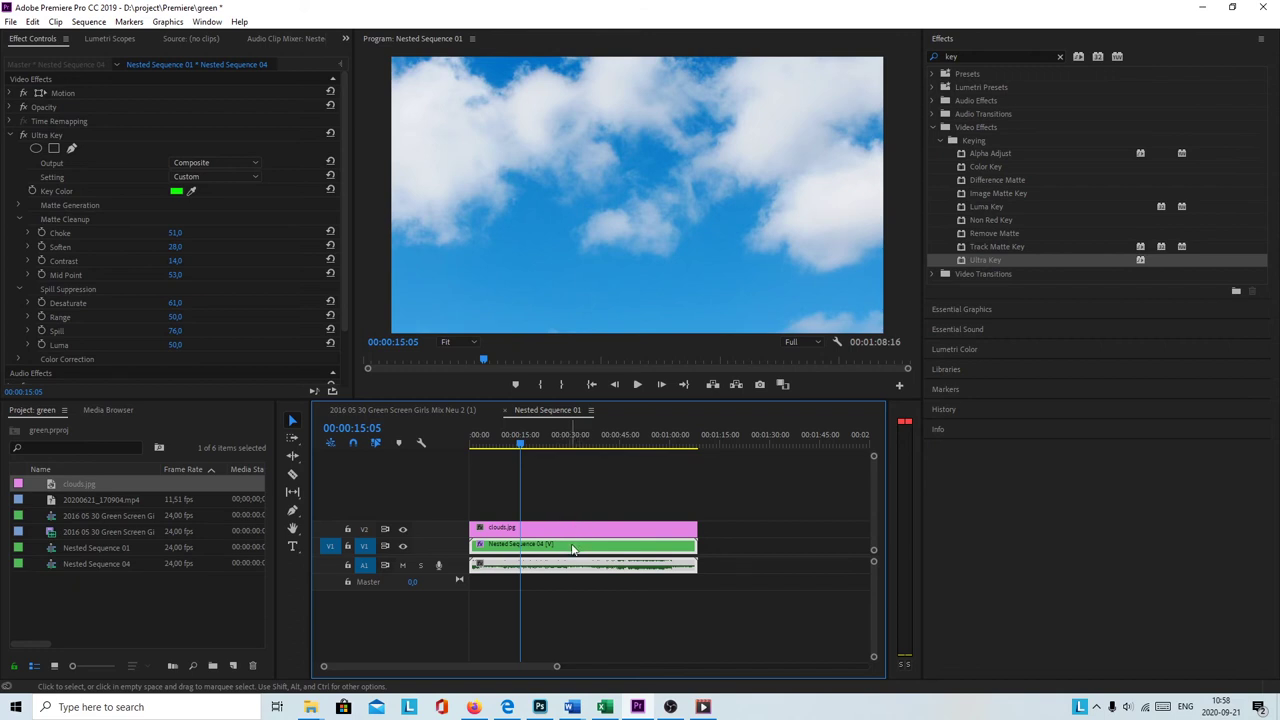
pyautogui.moveTo(561, 547); pyautogui.dragTo(566, 530)
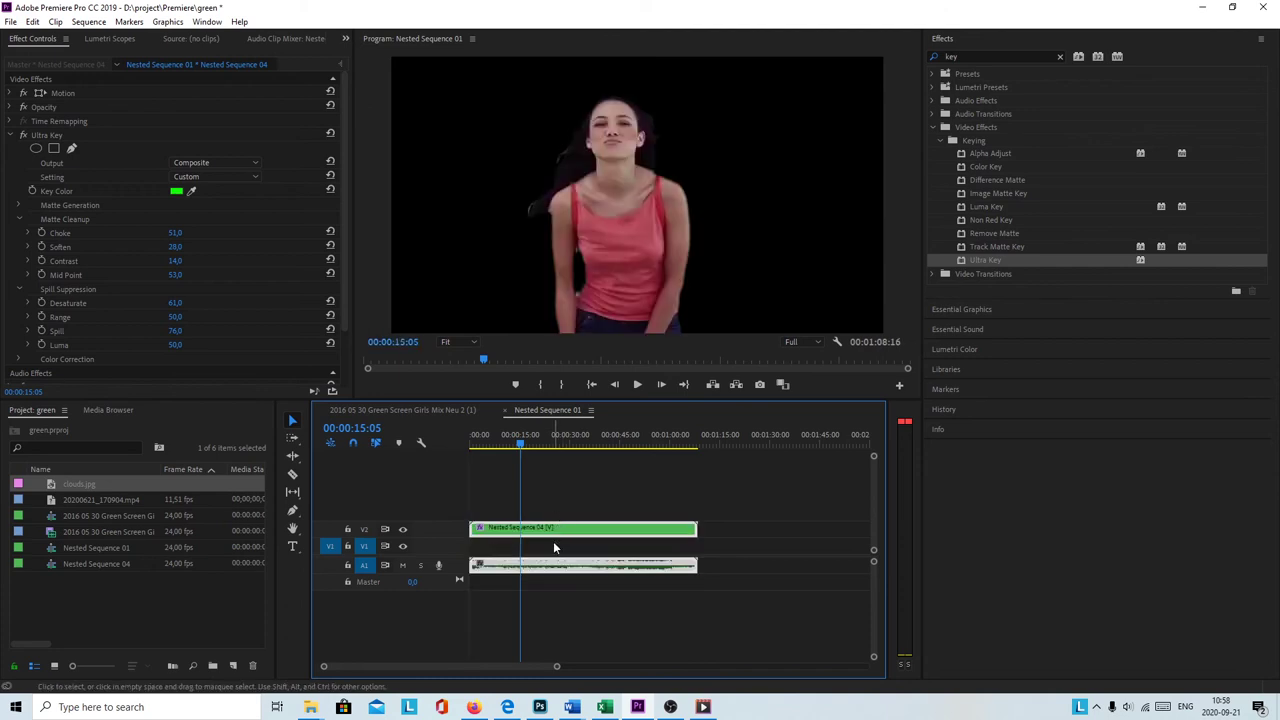
pyautogui.click(553, 547)
pyautogui.click(510, 447)
pyautogui.moveTo(510, 448)
pyautogui.mouseDown()
pyautogui.moveTo(497, 447)
pyautogui.moveTo(529, 451)
pyautogui.mouseUp()
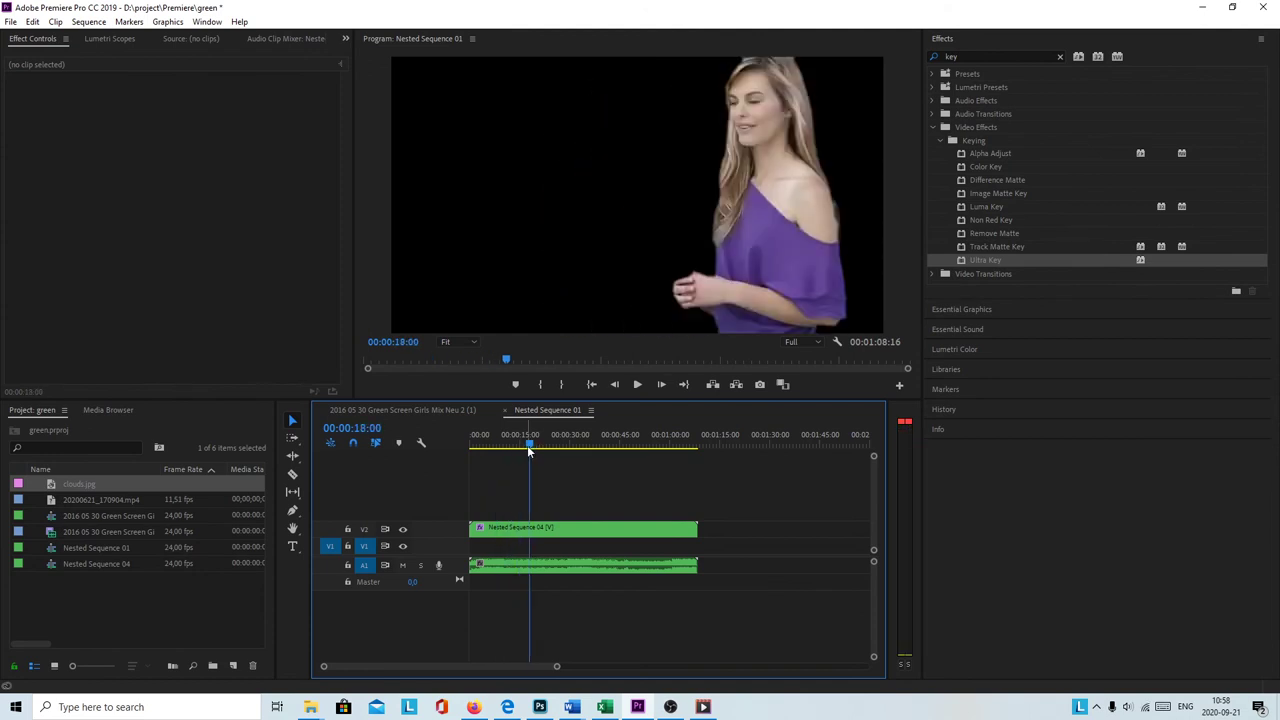
pyautogui.hotkey('ctrl', 'z')
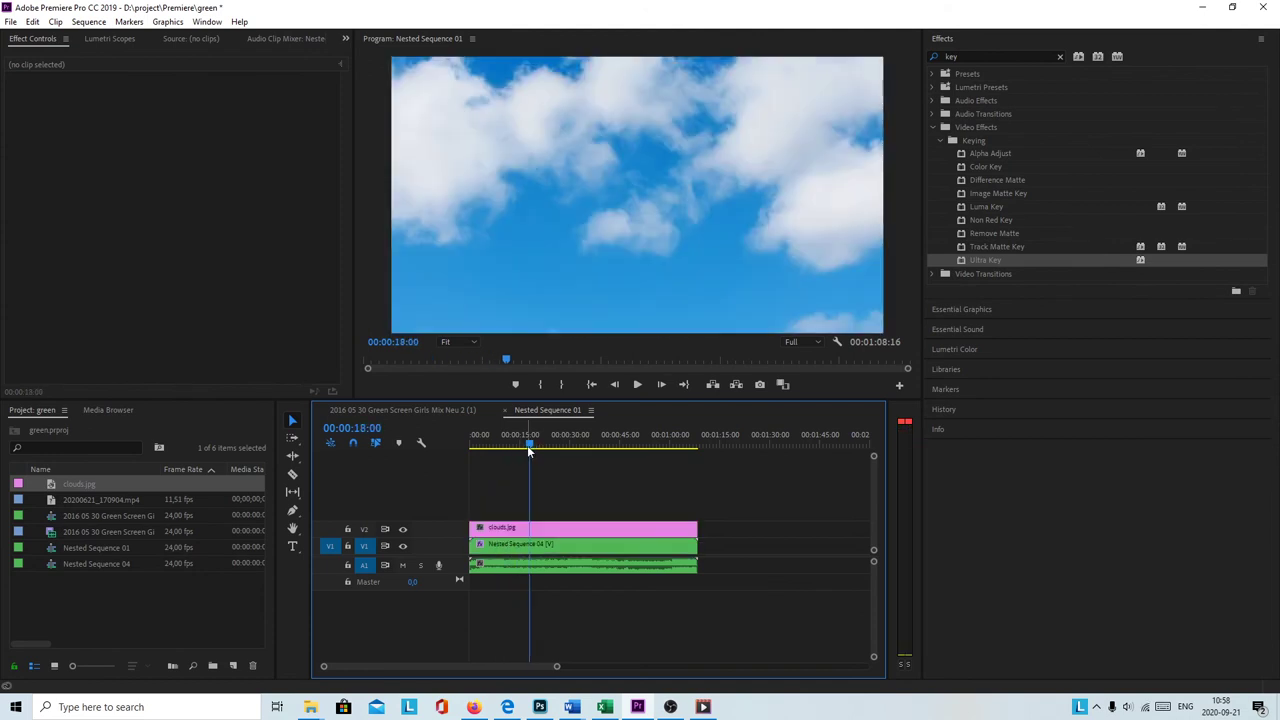
# - Swap the clip order so the keyed nested sequence is on V2 and clouds.jpg lies beneath it on V1
pyautogui.click(571, 548)
pyautogui.click(579, 496)
pyautogui.click(567, 529)
pyautogui.click(557, 546)
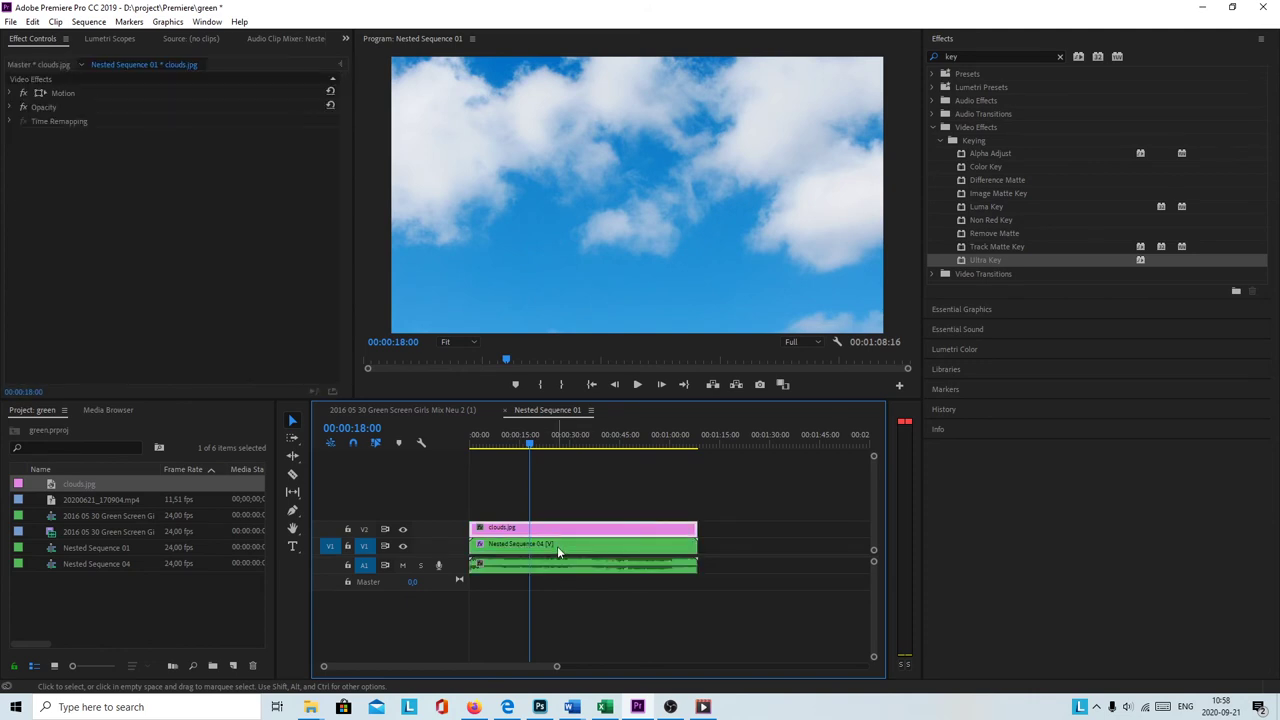
pyautogui.moveTo(557, 546)
pyautogui.mouseDown()
pyautogui.moveTo(560, 511)
pyautogui.moveTo(562, 546)
pyautogui.moveTo(567, 529)
pyautogui.mouseUp()
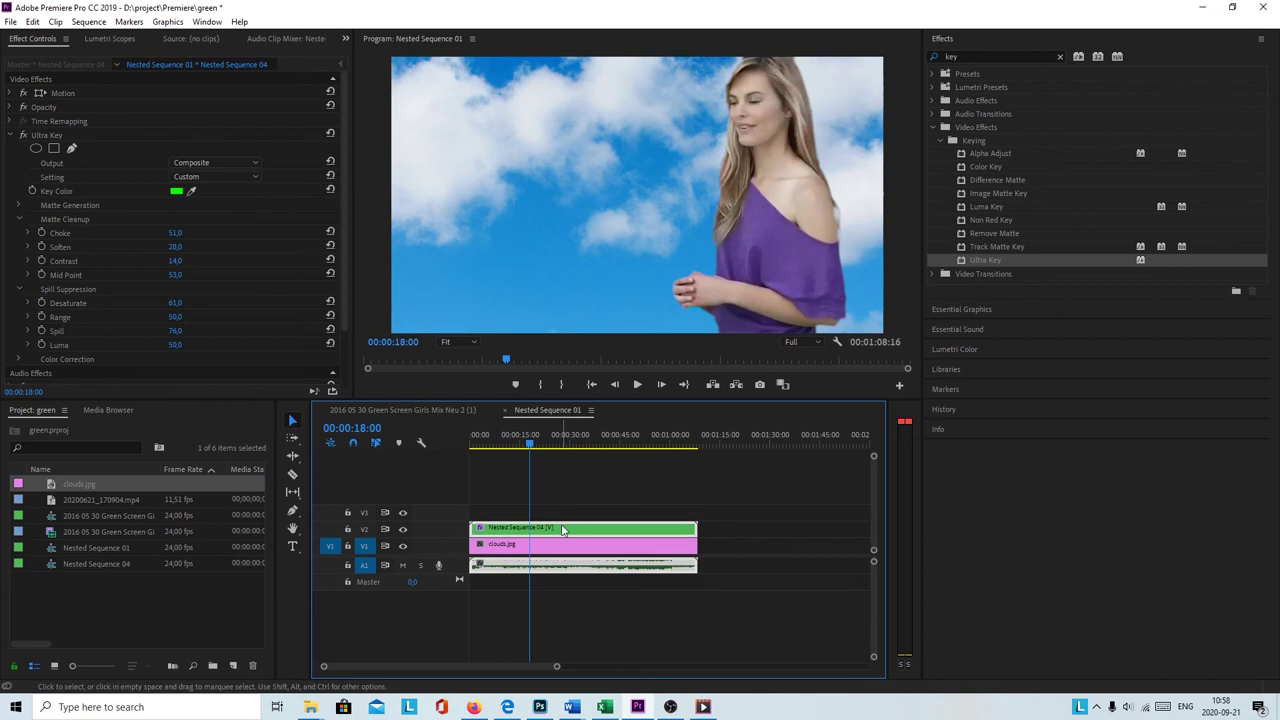
# - Play and scrub through the sequence to review the keyed women against the cloud background
pyautogui.moveTo(535, 448); pyautogui.dragTo(517, 448)
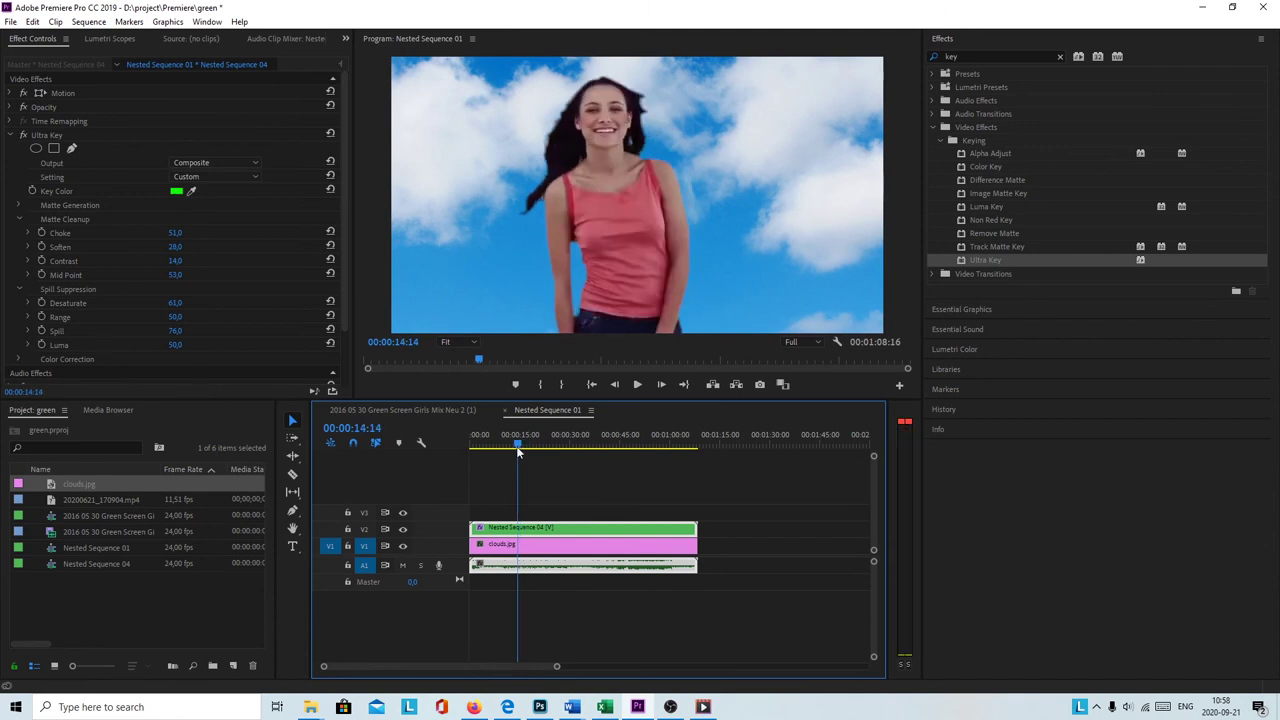
pyautogui.click(540, 546)
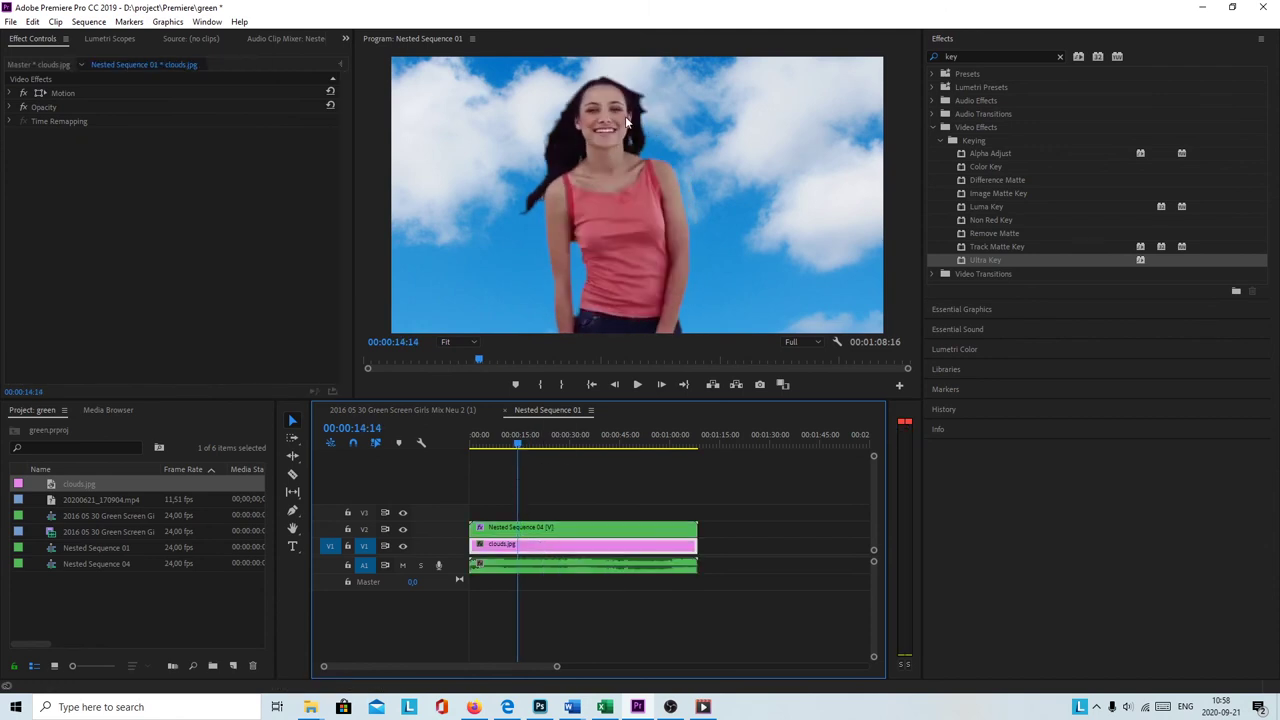
pyautogui.press('space')
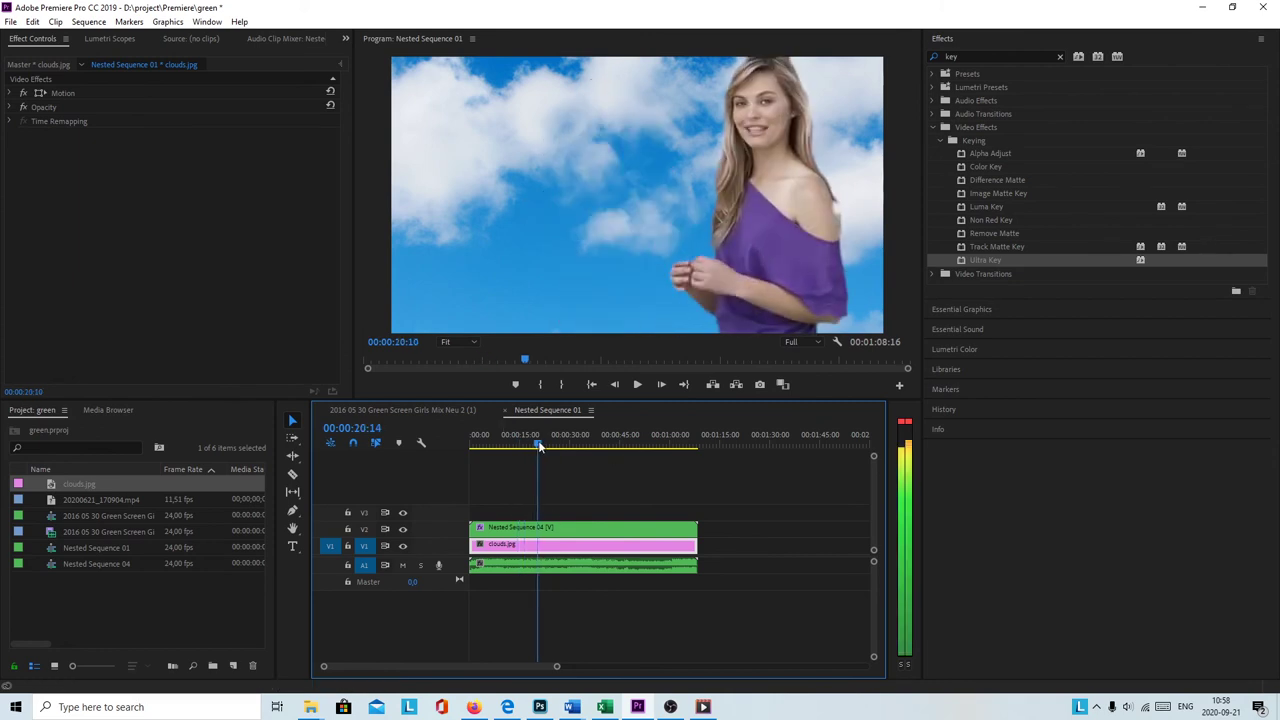
pyautogui.press('space')
pyautogui.moveTo(557, 444); pyautogui.dragTo(587, 450)
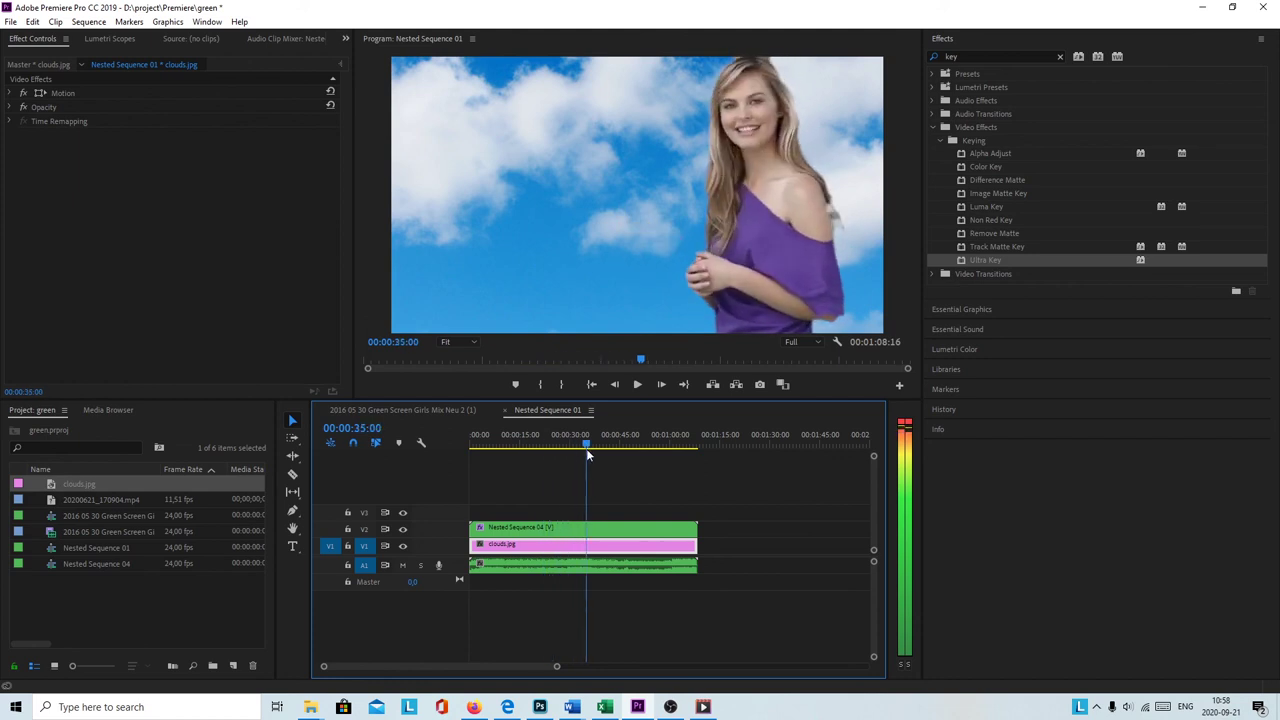